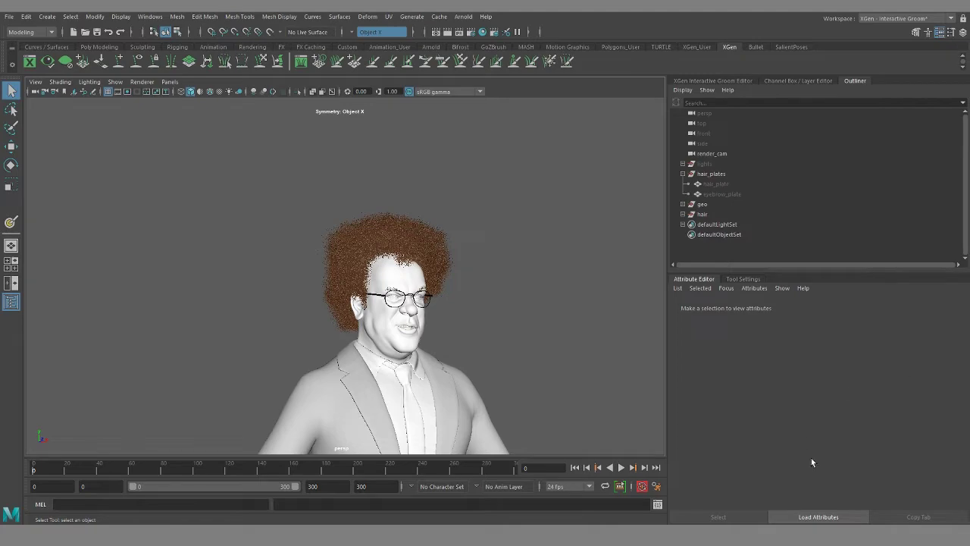
# Orbit around the character to inspect it from front, side and above.
pyautogui.keyDown('alt'); pyautogui.moveTo(503, 372); pyautogui.dragTo(530, 345); pyautogui.keyUp('alt')
pyautogui.keyDown('alt'); pyautogui.moveTo(530, 345); pyautogui.dragTo(536, 350, button='right'); pyautogui.keyUp('alt')
pyautogui.keyDown('alt'); pyautogui.moveTo(536, 350); pyautogui.dragTo(574, 359); pyautogui.keyUp('alt')
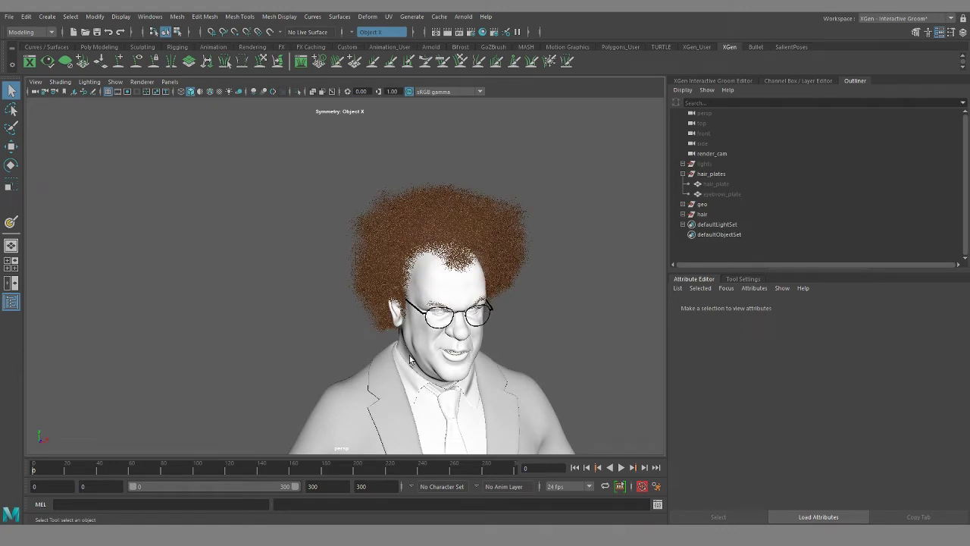
pyautogui.keyDown('alt'); pyautogui.moveTo(409, 356); pyautogui.dragTo(461, 327); pyautogui.keyUp('alt')
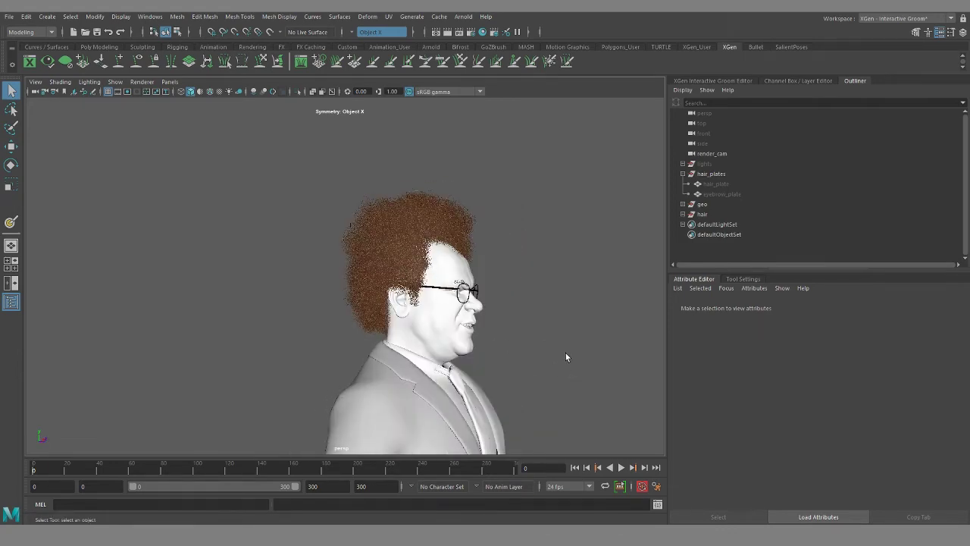
pyautogui.keyDown('alt'); pyautogui.moveTo(588, 371); pyautogui.dragTo(493, 326); pyautogui.keyUp('alt')
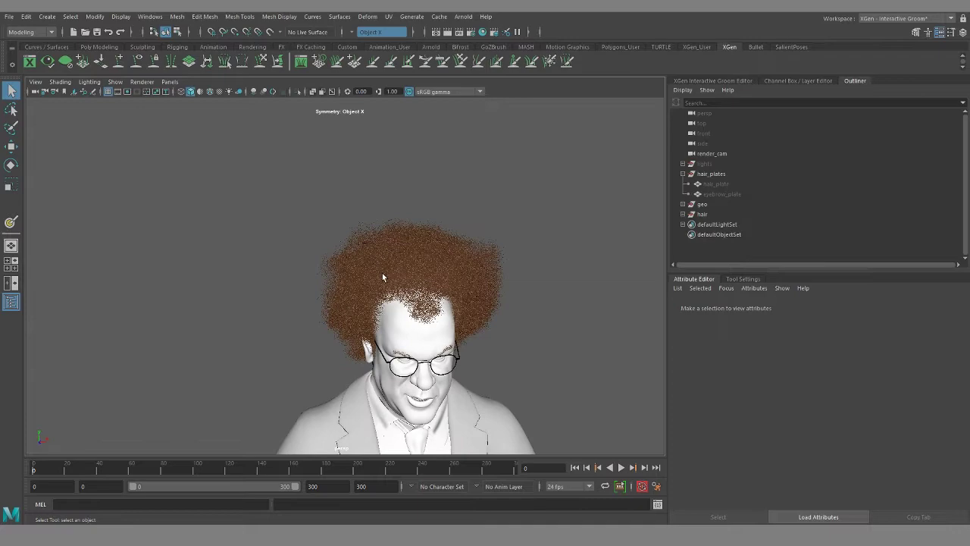
pyautogui.keyDown('alt'); pyautogui.moveTo(582, 375); pyautogui.dragTo(534, 312); pyautogui.keyUp('alt')
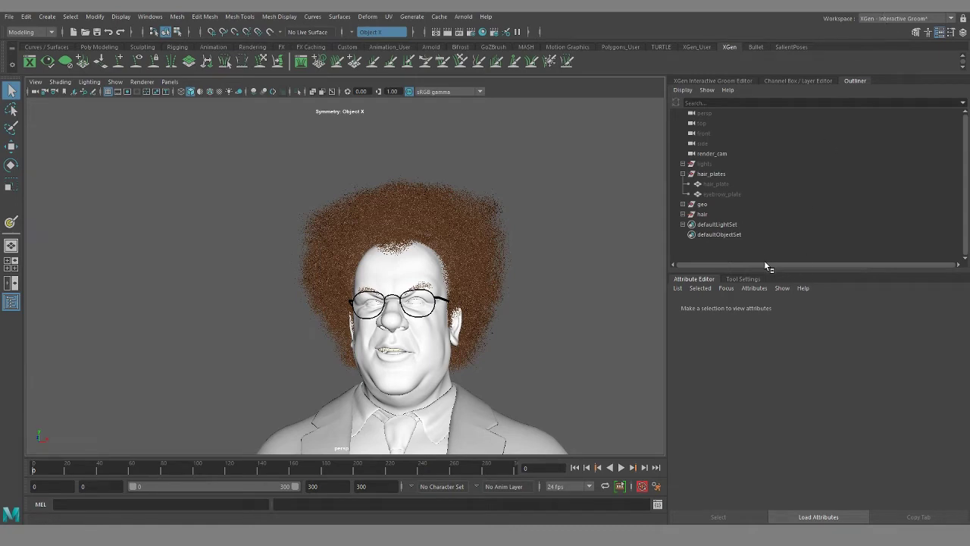
# Unhide hair_plate and select brule_hair_base in the XGen Interactive Groom Editor.
pyautogui.click(725, 185)
pyautogui.press('h')
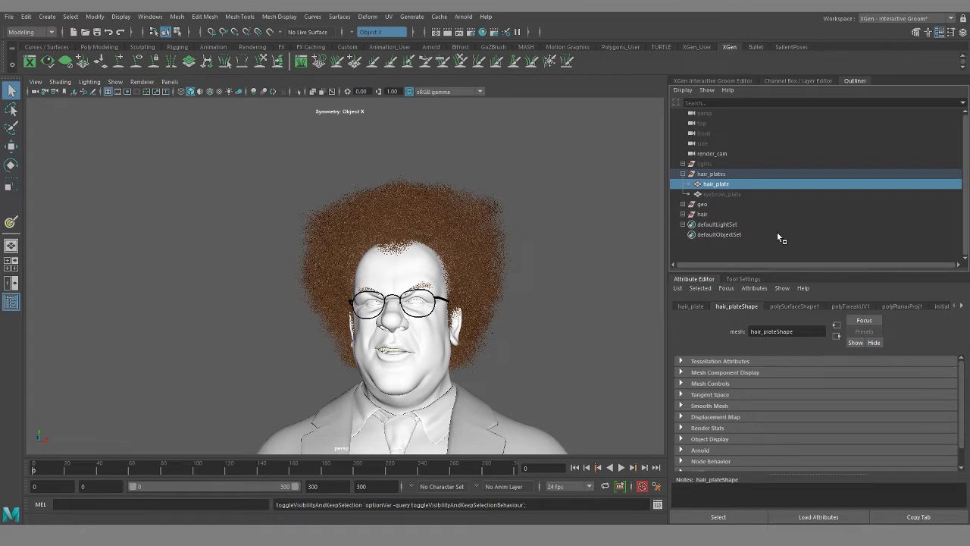
pyautogui.click(730, 81)
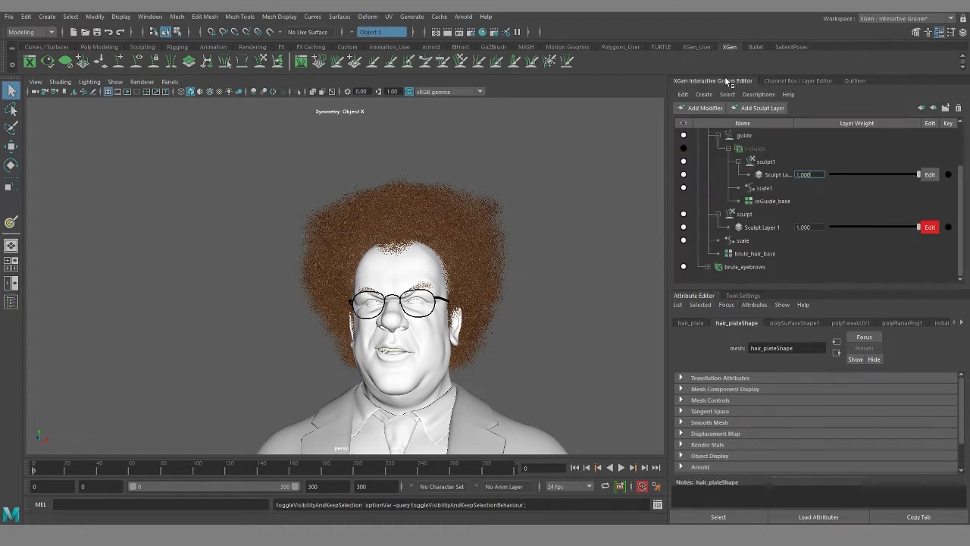
pyautogui.click(750, 255)
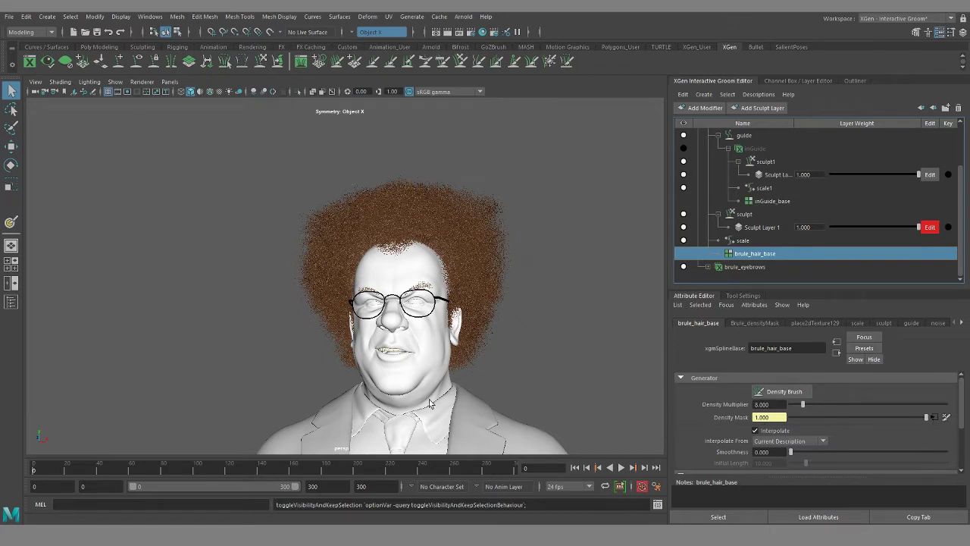
# Create and save a Density Mask map for painting the hair.
pyautogui.click(946, 418)
pyautogui.click(946, 418)
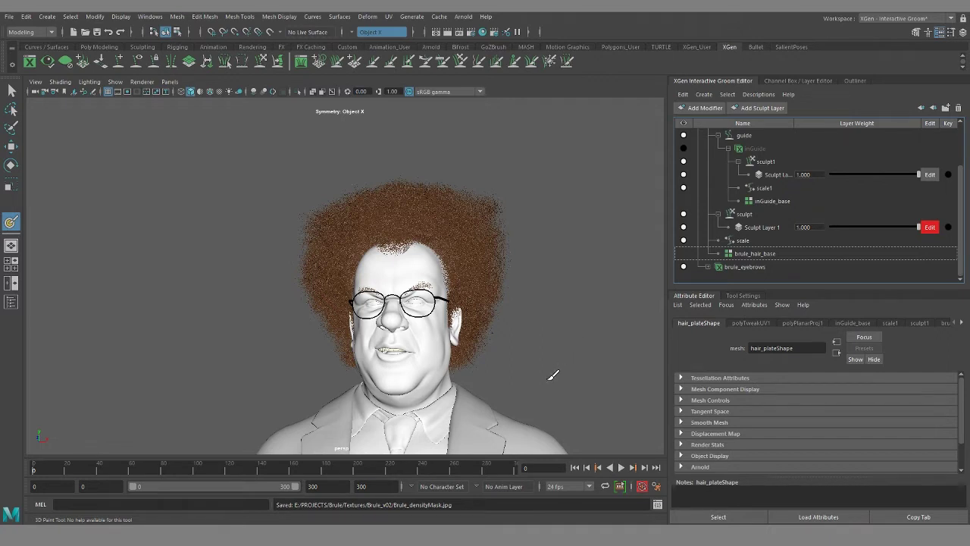
pyautogui.keyDown('alt'); pyautogui.moveTo(541, 356); pyautogui.dragTo(618, 380); pyautogui.keyUp('alt')
# Hide the brule_hair description and switch to textured shaded display.
pyautogui.scroll(3, 747, 182)
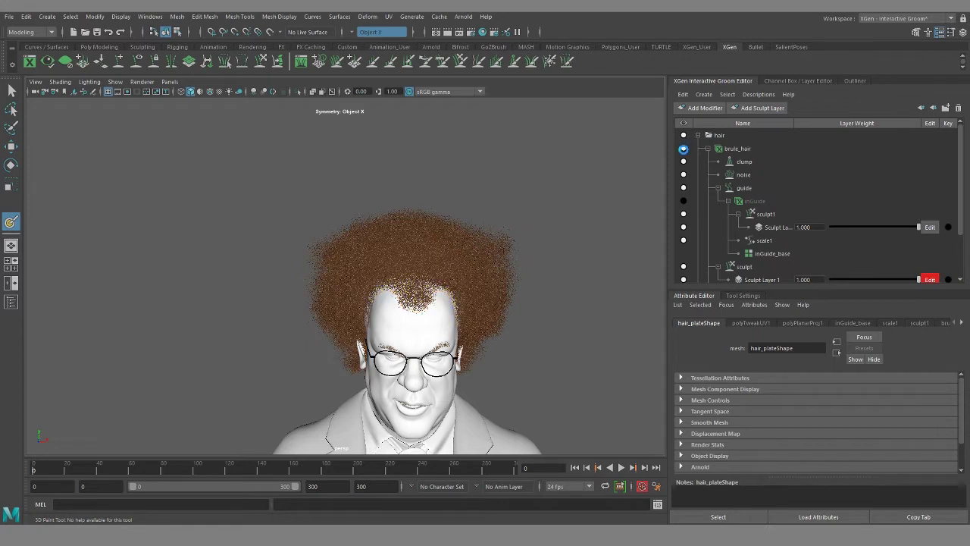
pyautogui.click(684, 148)
pyautogui.press('6')
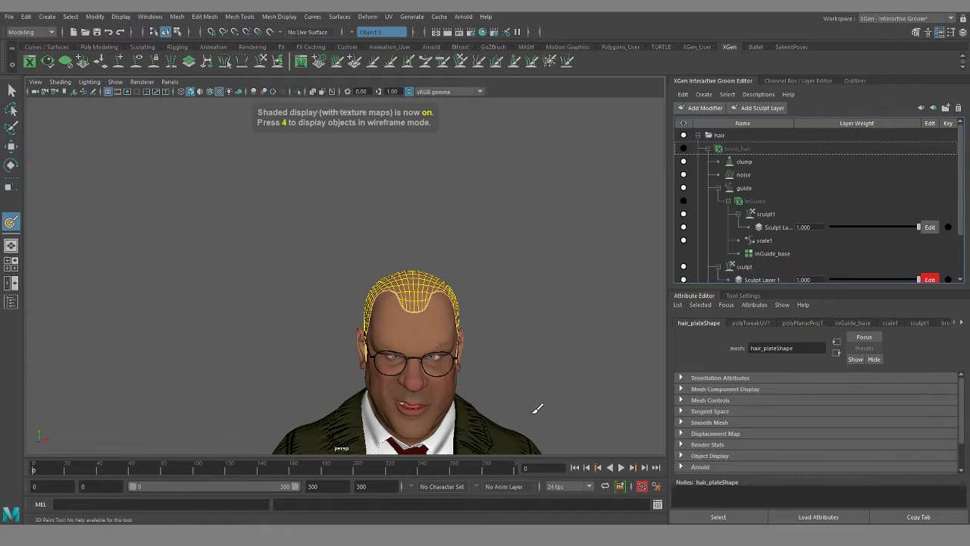
# Select the head mesh and hide it.
pyautogui.keyDown('alt'); pyautogui.moveTo(531, 326); pyautogui.dragTo(508, 296); pyautogui.keyUp('alt')
pyautogui.press('q')
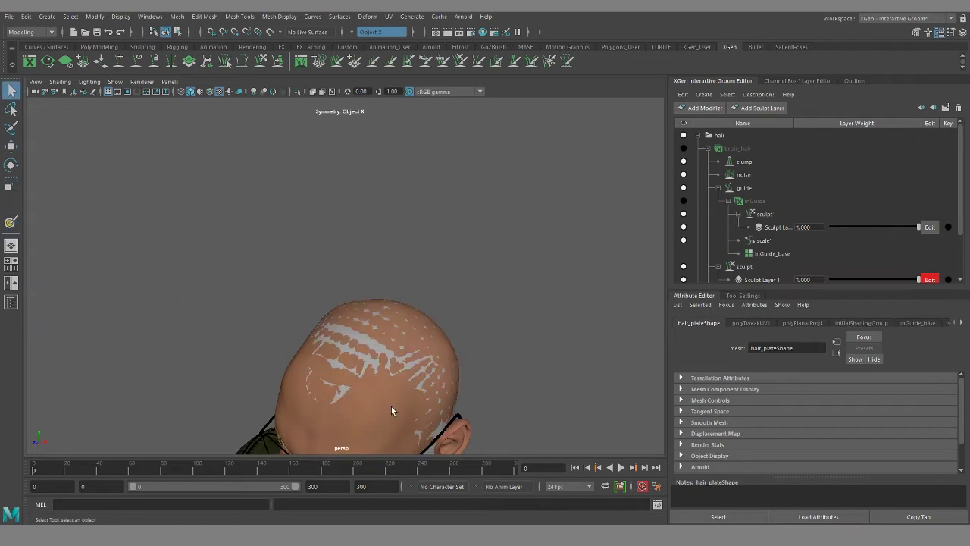
pyautogui.click(388, 407)
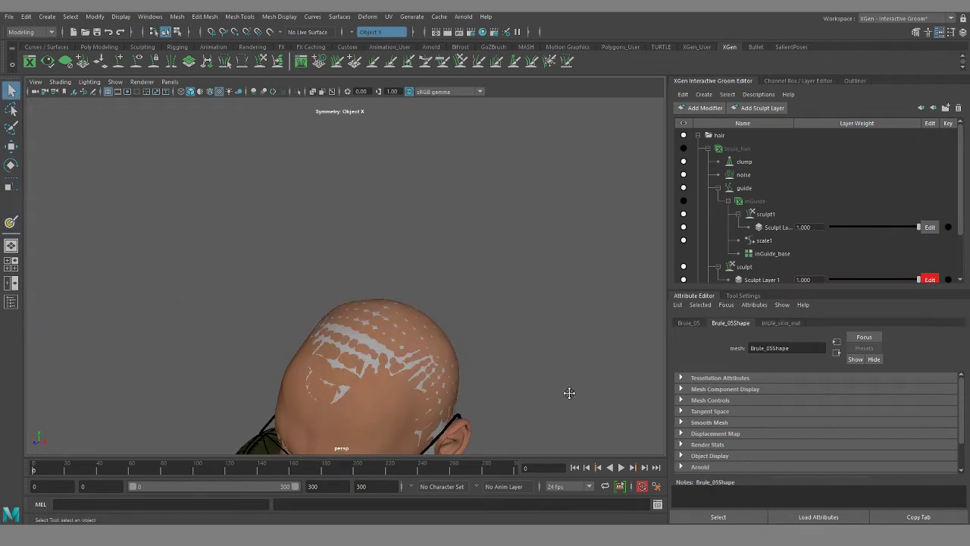
pyautogui.keyDown('alt'); pyautogui.moveTo(569, 392); pyautogui.dragTo(568, 315); pyautogui.keyUp('alt')
pyautogui.press('h')
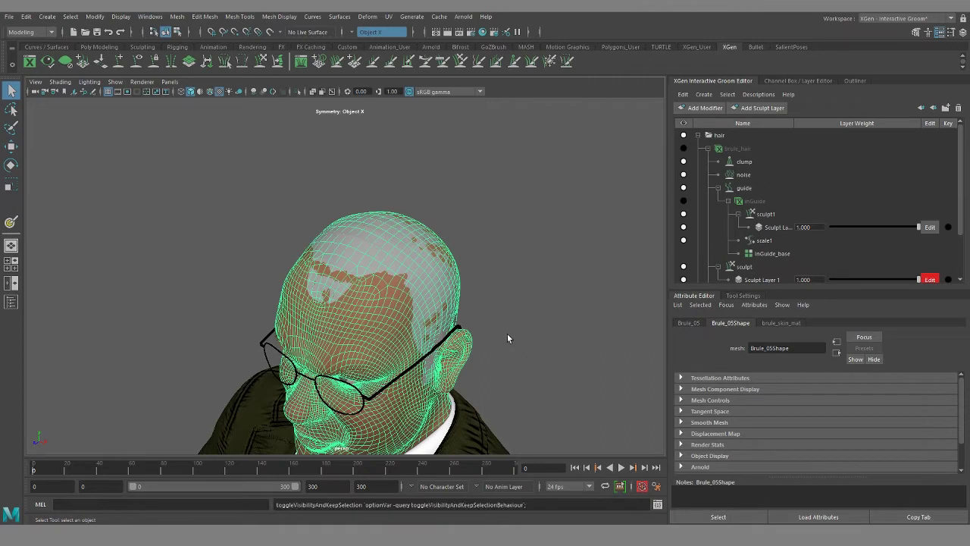
pyautogui.hotkey('ctrl', 'h')
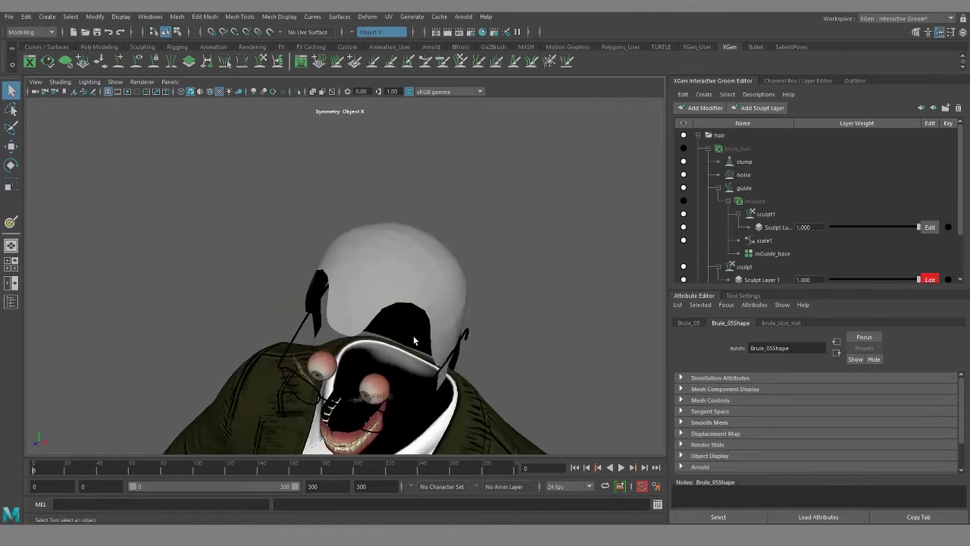
# Select the hair plate on the scalp and isolate it in the viewport.
pyautogui.click(383, 255)
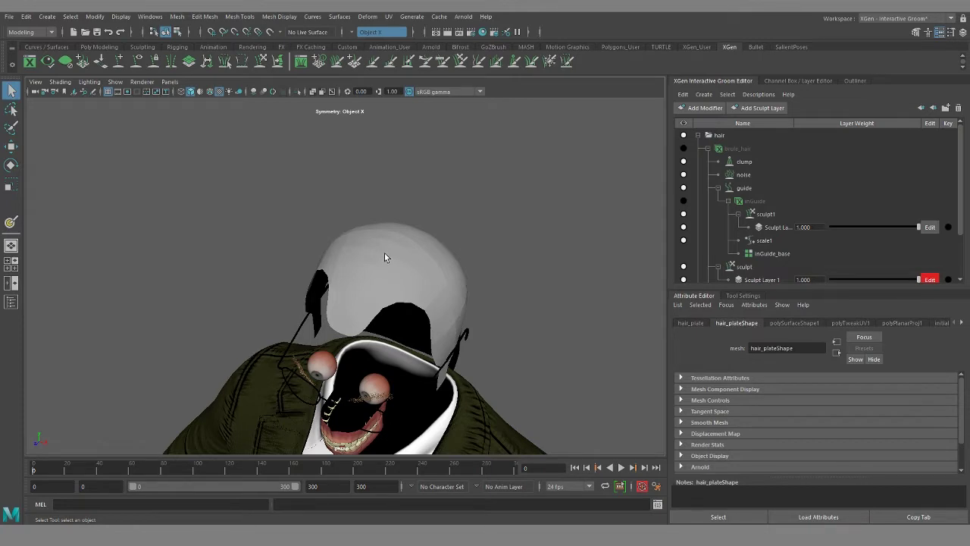
pyautogui.moveTo(389, 206); pyautogui.dragTo(430, 249)
pyautogui.keyDown('alt'); pyautogui.moveTo(531, 317); pyautogui.dragTo(437, 298, button='right'); pyautogui.keyUp('alt')
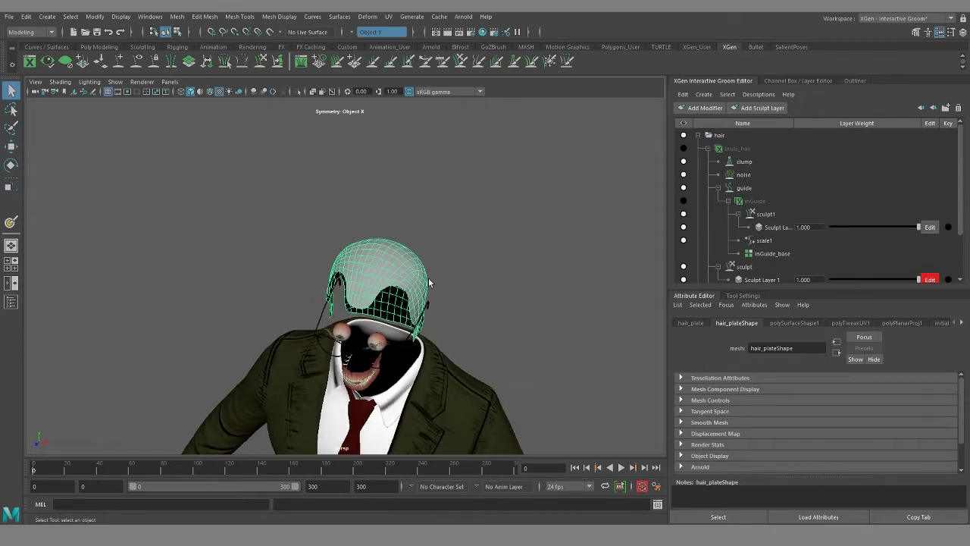
pyautogui.hotkey('alt', 'a')
# Show brule_hair_base's Brule_densityMask texture on the isolated plate: white crown, black lower edges.
pyautogui.hotkey('ctrl', '1')
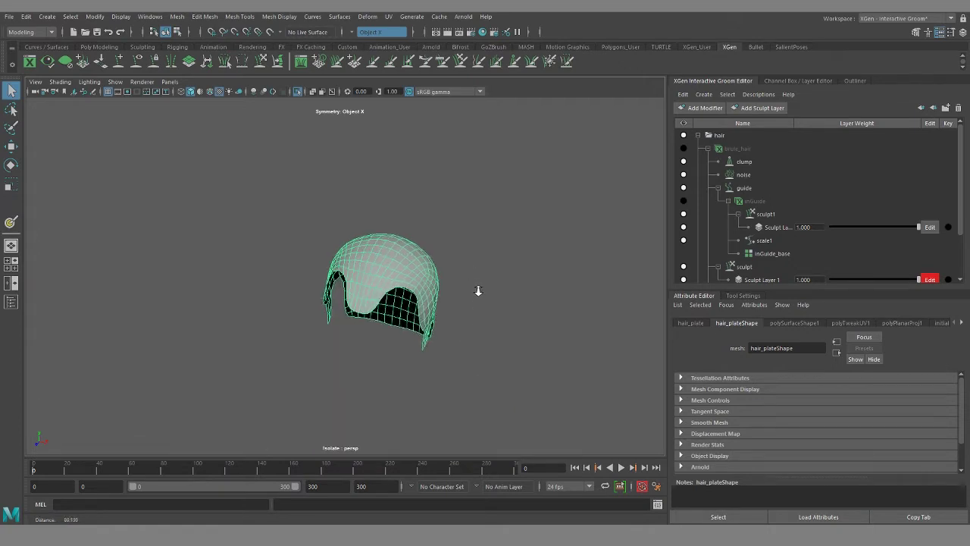
pyautogui.keyDown('alt'); pyautogui.moveTo(481, 288); pyautogui.dragTo(524, 313); pyautogui.keyUp('alt')
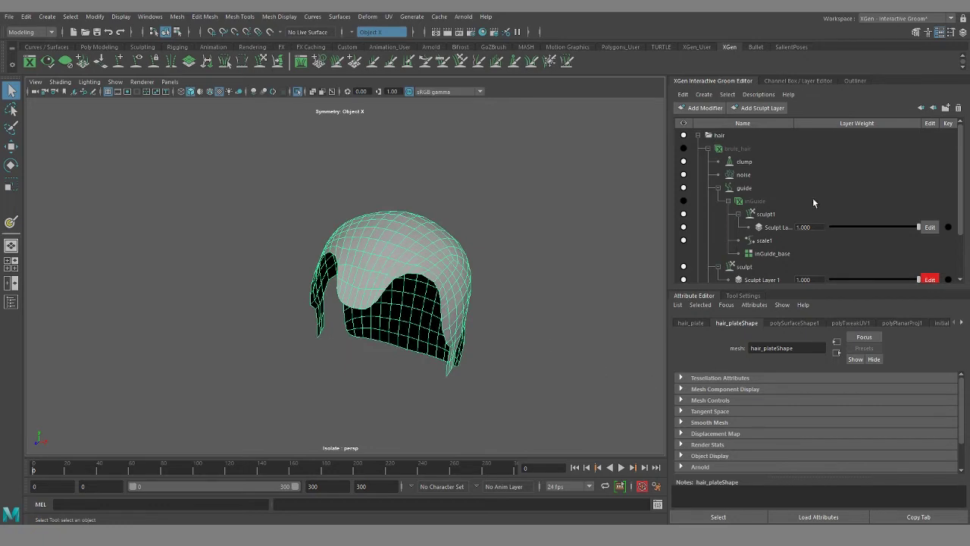
pyautogui.scroll(-3, 801, 257)
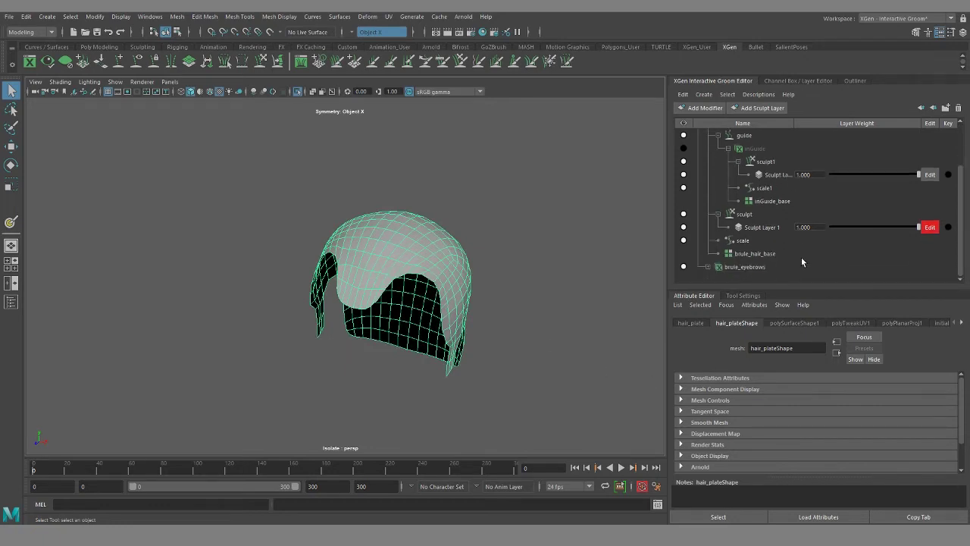
pyautogui.click(757, 253)
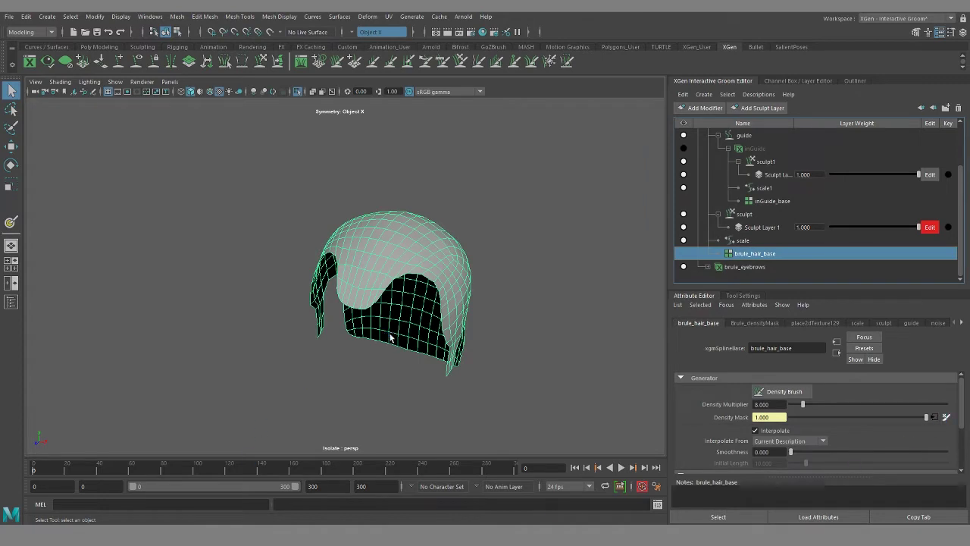
pyautogui.click(295, 362)
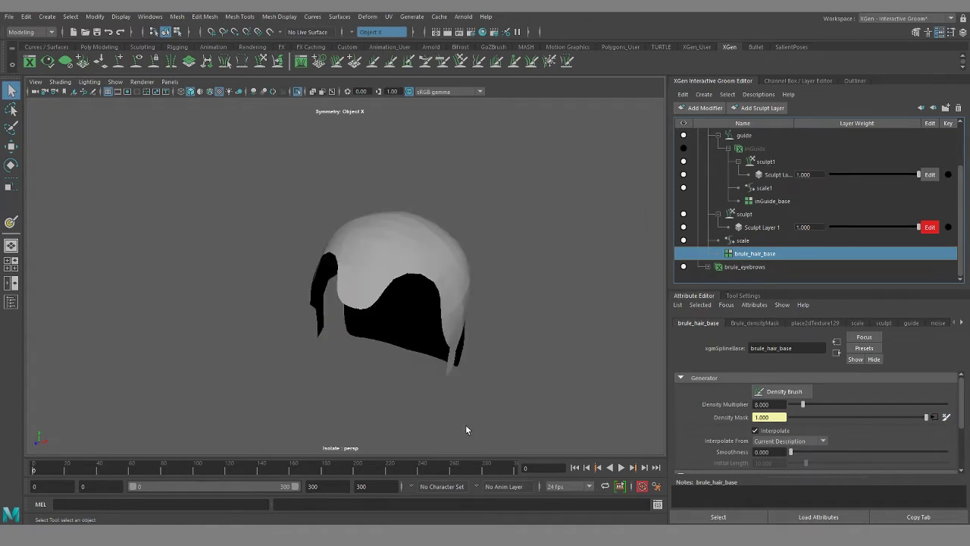
pyautogui.press('6')
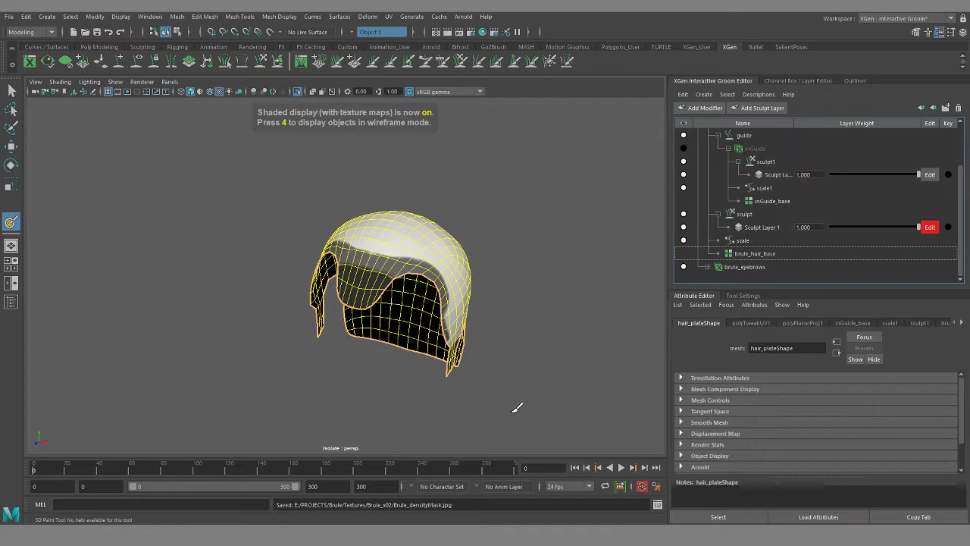
pyautogui.moveTo(401, 386)
pyautogui.keyDown('alt'); pyautogui.mouseDown()
pyautogui.moveTo(320, 396)
pyautogui.moveTo(319, 350)
pyautogui.moveTo(338, 404)
pyautogui.moveTo(316, 413)
pyautogui.mouseUp(); pyautogui.keyUp('alt')
pyautogui.keyDown('alt'); pyautogui.moveTo(310, 424); pyautogui.dragTo(355, 410, button='right'); pyautogui.keyUp('alt')
pyautogui.keyDown('alt'); pyautogui.moveTo(354, 409); pyautogui.dragTo(411, 399); pyautogui.keyUp('alt')
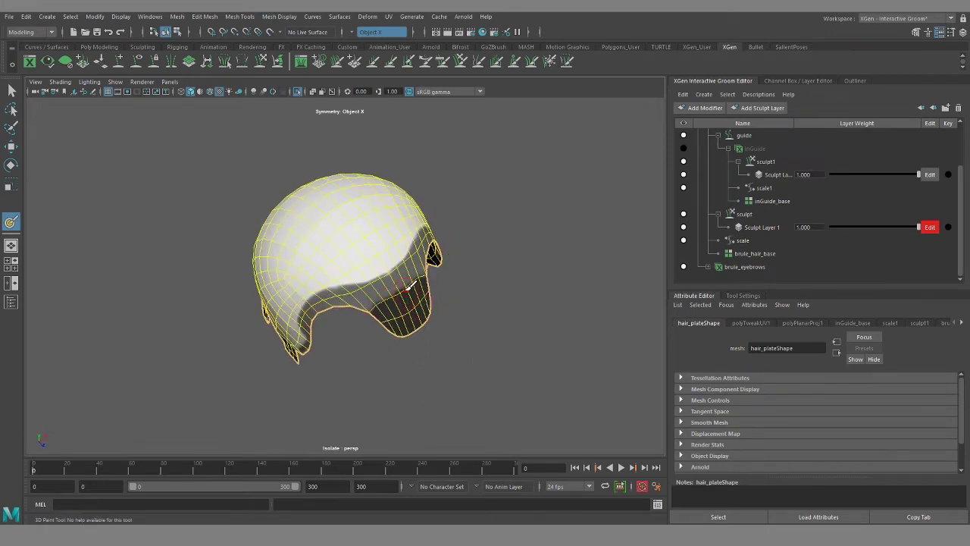
# Paint a black, low-density band along the hair plate's inner edge.
pyautogui.keyDown('alt'); pyautogui.moveTo(355, 376); pyautogui.dragTo(408, 376); pyautogui.keyUp('alt')
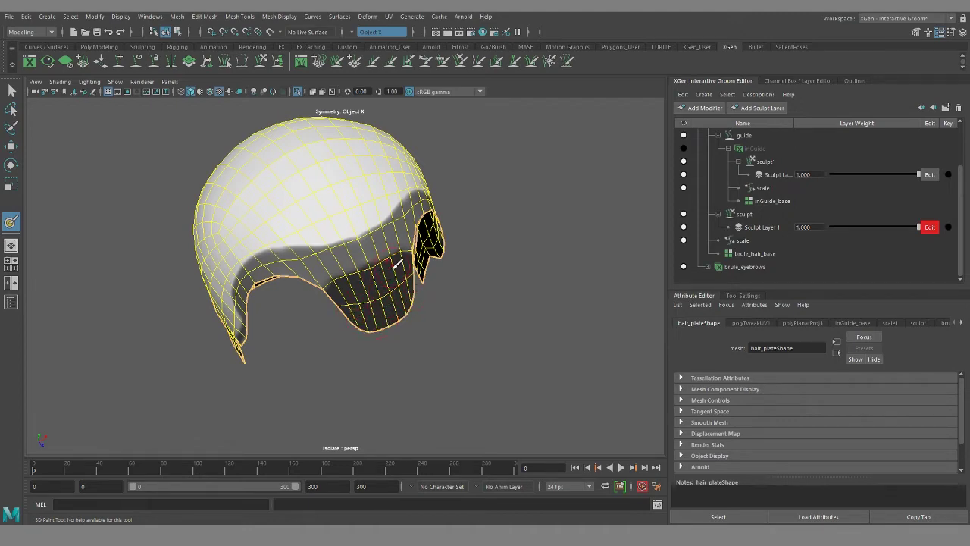
pyautogui.keyDown('alt'); pyautogui.moveTo(348, 378); pyautogui.dragTo(367, 368); pyautogui.keyUp('alt')
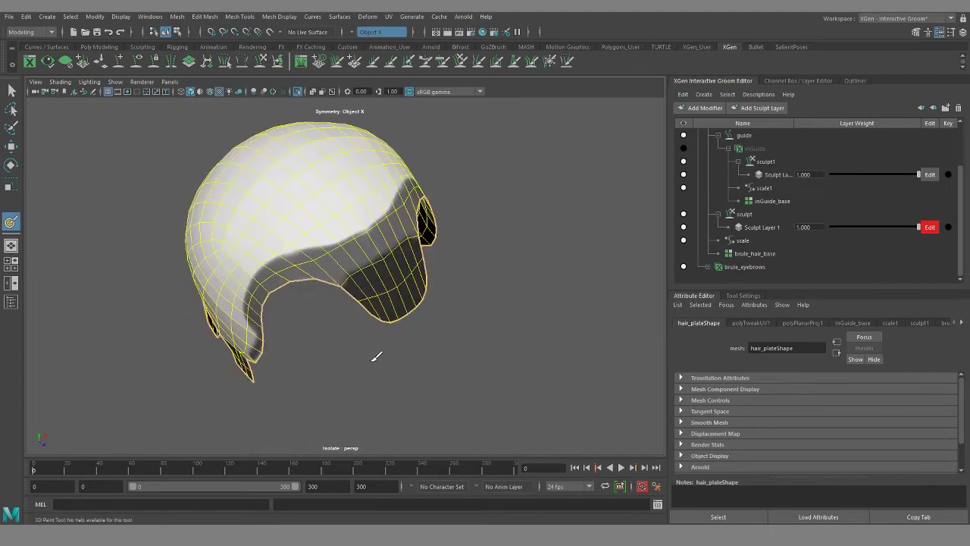
pyautogui.keyDown('alt'); pyautogui.moveTo(428, 331); pyautogui.dragTo(379, 336); pyautogui.keyUp('alt')
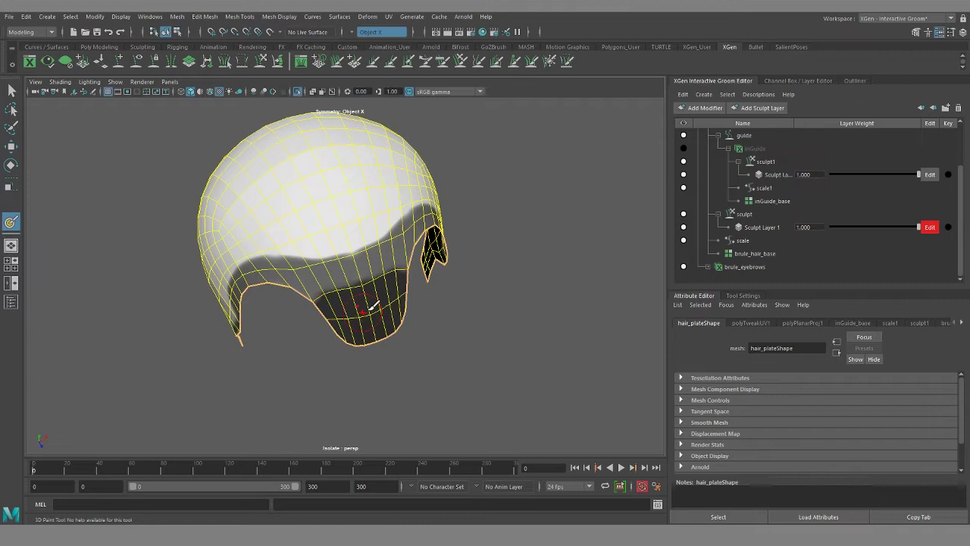
pyautogui.keyDown('alt'); pyautogui.moveTo(375, 304); pyautogui.dragTo(387, 336); pyautogui.keyUp('alt')
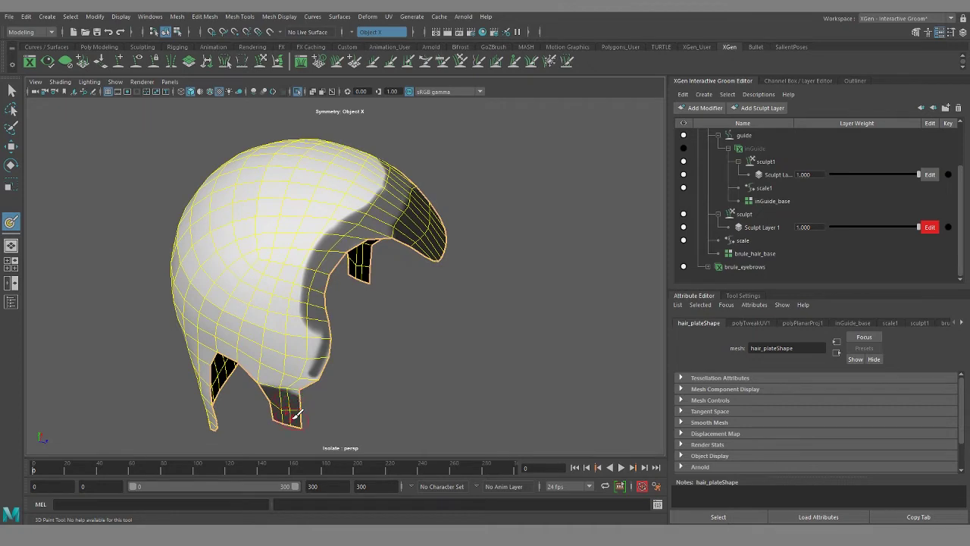
pyautogui.moveTo(297, 414)
pyautogui.mouseDown()
pyautogui.moveTo(298, 390)
pyautogui.moveTo(330, 339)
pyautogui.moveTo(318, 307)
pyautogui.moveTo(339, 235)
pyautogui.mouseUp()
# Bring up the 3D Paint Tool settings: black paint, opacity 1.0000, radius 1.0000.
pyautogui.keyDown('alt'); pyautogui.moveTo(399, 416); pyautogui.dragTo(386, 358, button='middle'); pyautogui.keyUp('alt')
pyautogui.keyDown('alt'); pyautogui.moveTo(385, 359); pyautogui.dragTo(336, 372); pyautogui.keyUp('alt')
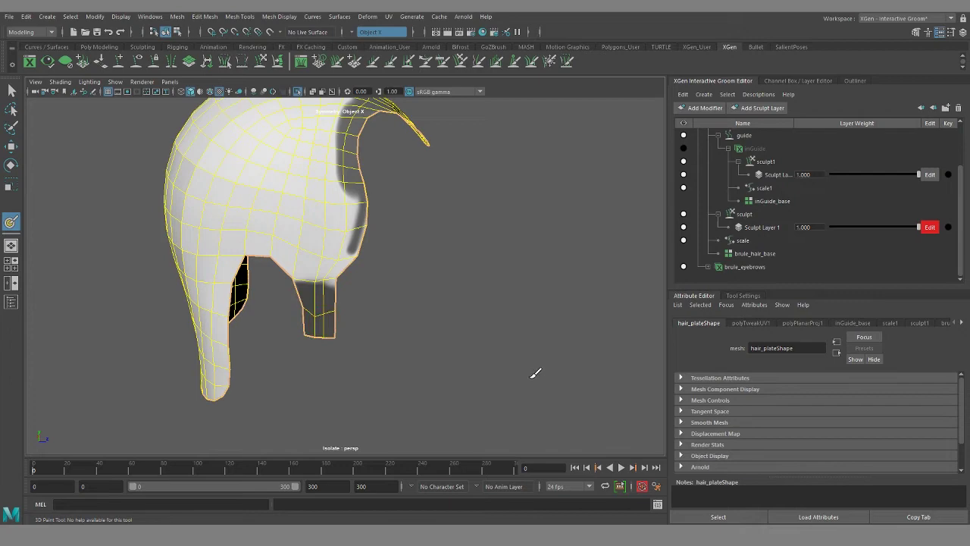
pyautogui.moveTo(518, 329)
pyautogui.keyDown('alt'); pyautogui.mouseDown()
pyautogui.moveTo(442, 347)
pyautogui.moveTo(319, 342)
pyautogui.mouseUp(); pyautogui.keyUp('alt')
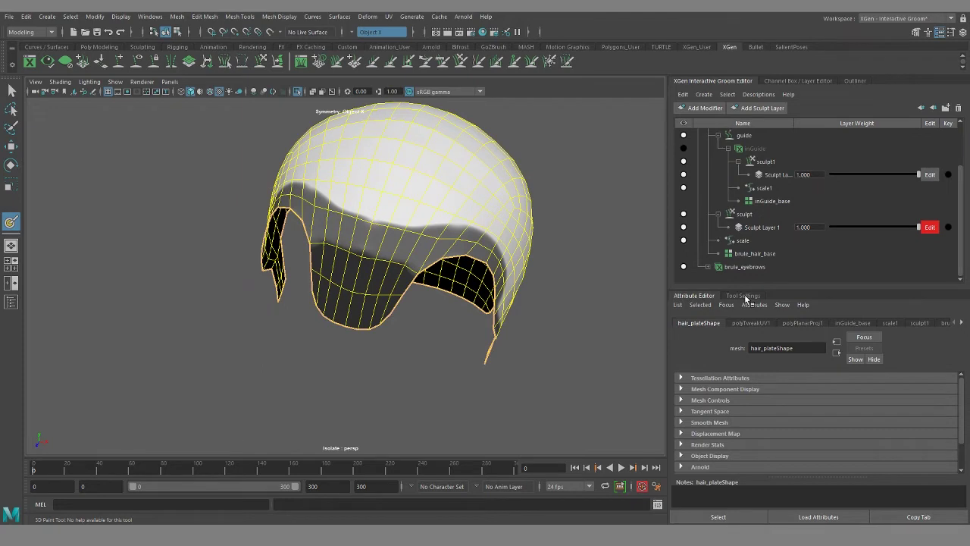
pyautogui.click(743, 297)
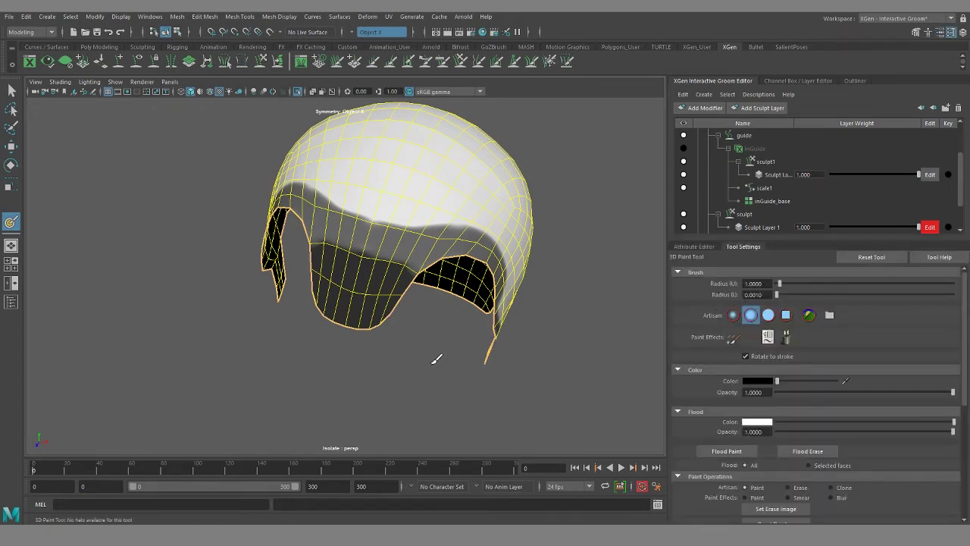
# Try the soft and round brush profiles, then settle on the third, Solid profile.
pyautogui.moveTo(436, 359)
pyautogui.keyDown('alt'); pyautogui.mouseDown()
pyautogui.moveTo(415, 396)
pyautogui.moveTo(478, 406)
pyautogui.mouseUp(); pyautogui.keyUp('alt')
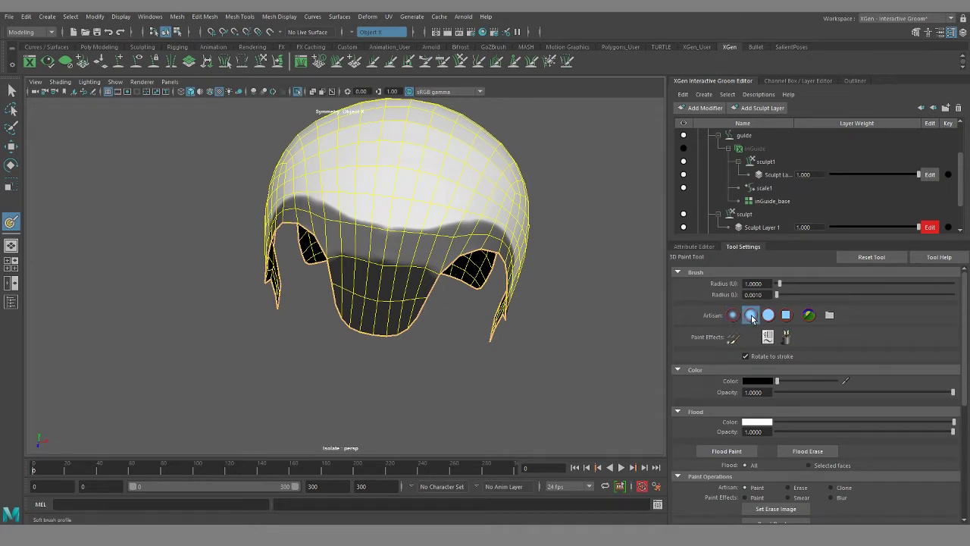
pyautogui.click(769, 315)
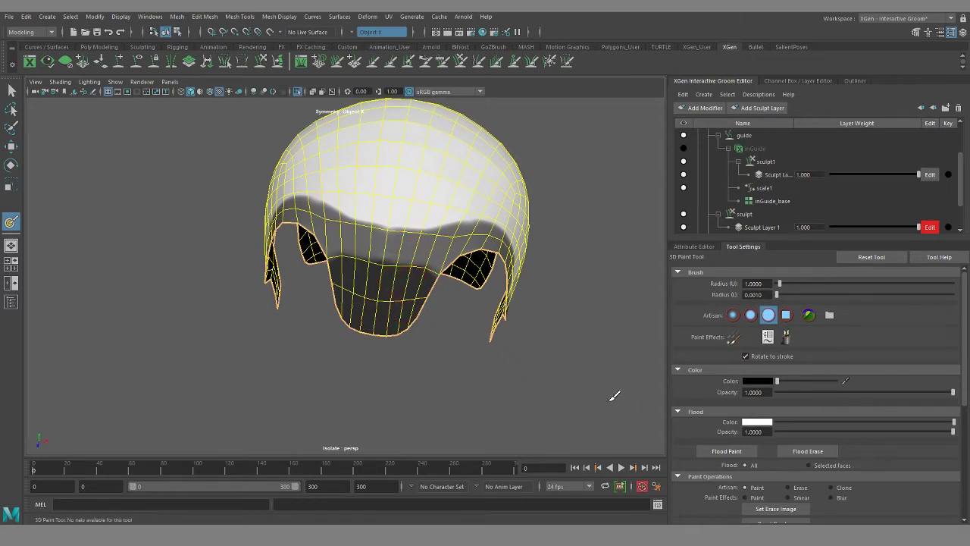
pyautogui.click(750, 315)
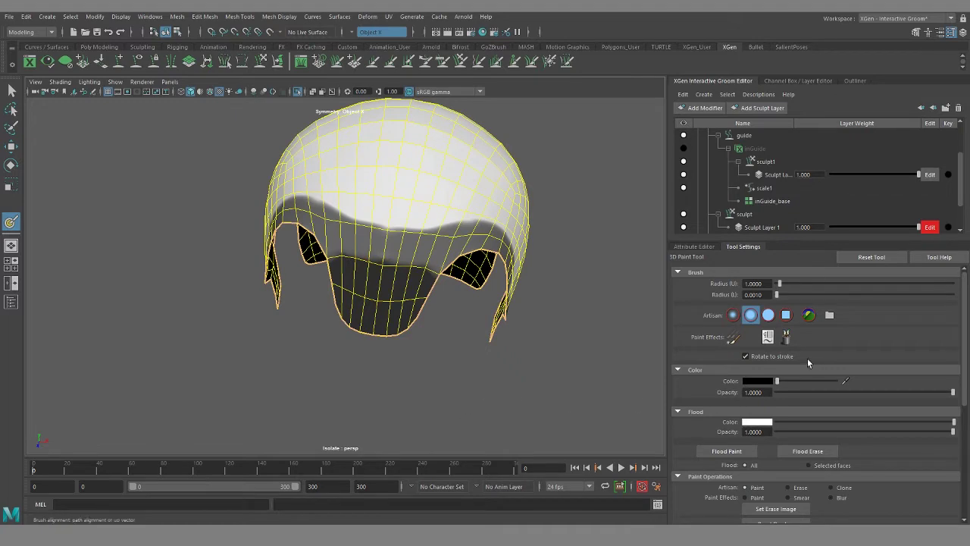
pyautogui.click(766, 320)
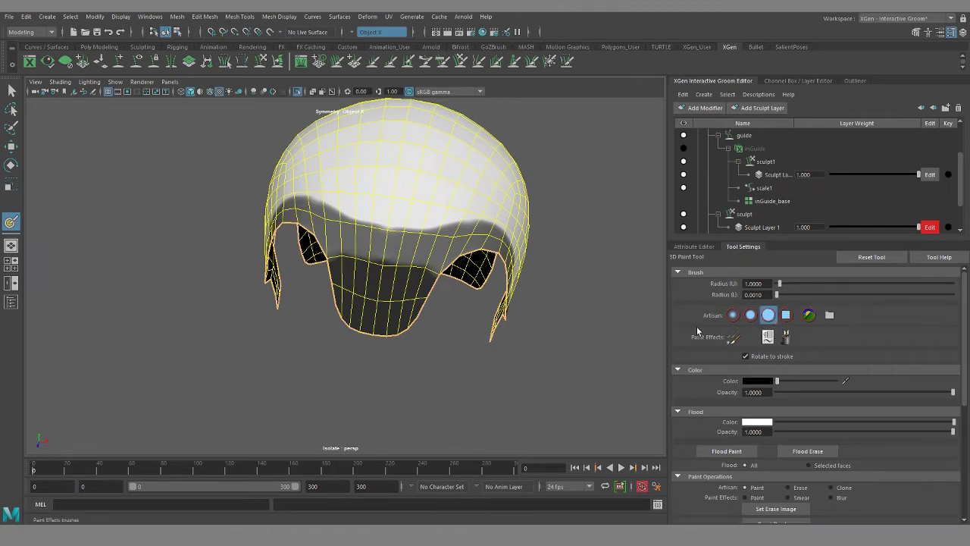
# Expand the 3D Paint Tool's Stroke section to reveal Reflection, Stamp spacing and Stamp depth.
pyautogui.scroll(-3, 691, 355)
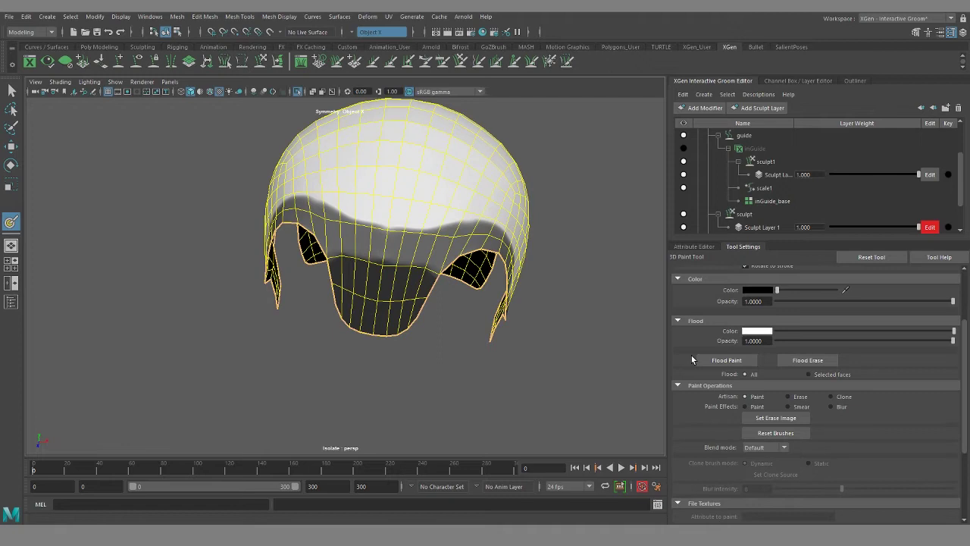
pyautogui.scroll(-4, 691, 355)
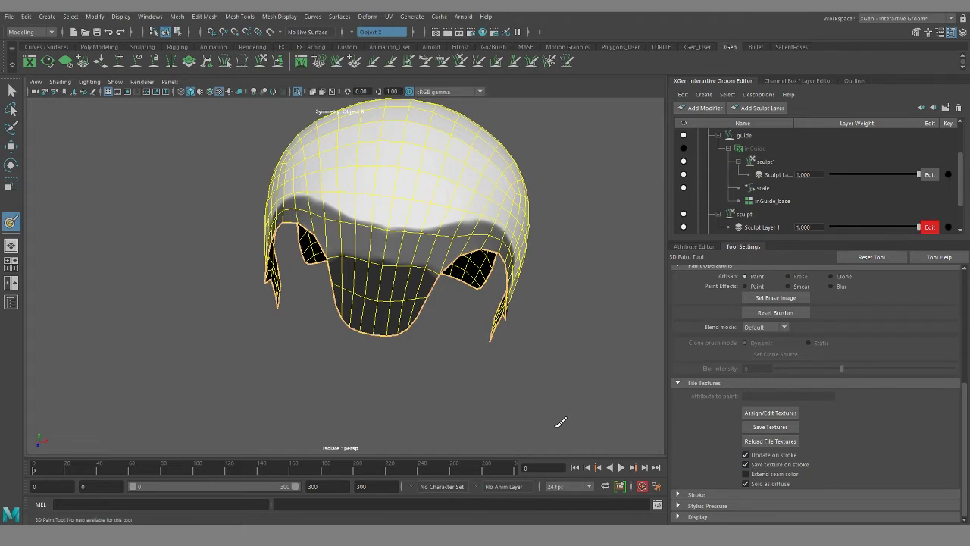
pyautogui.keyDown('alt'); pyautogui.moveTo(428, 353); pyautogui.dragTo(532, 382); pyautogui.keyUp('alt')
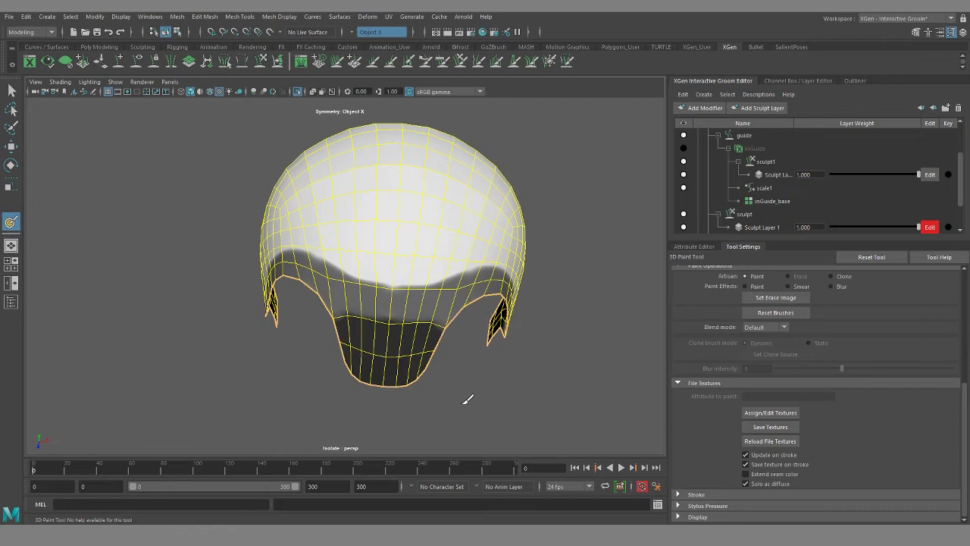
pyautogui.keyDown('alt'); pyautogui.moveTo(465, 396); pyautogui.dragTo(431, 386); pyautogui.keyUp('alt')
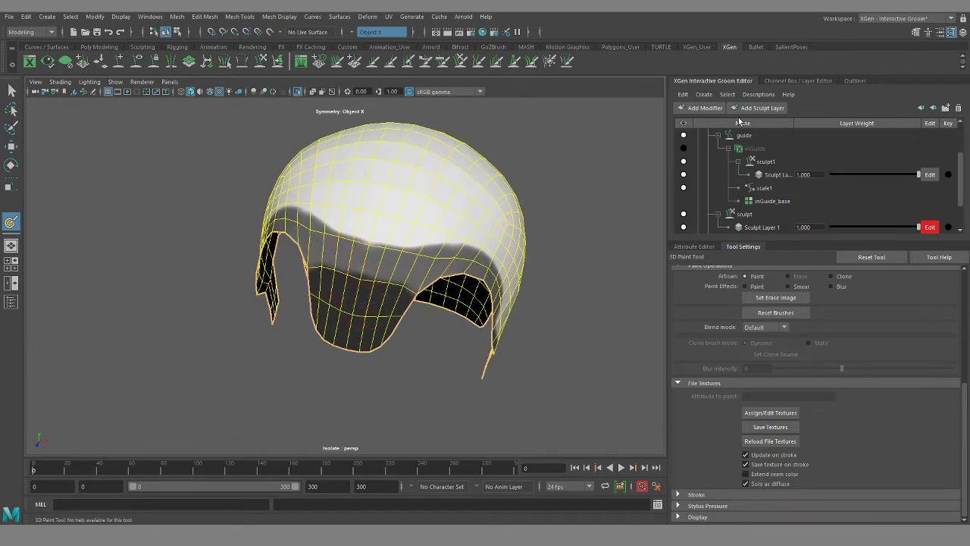
pyautogui.scroll(2, 726, 193)
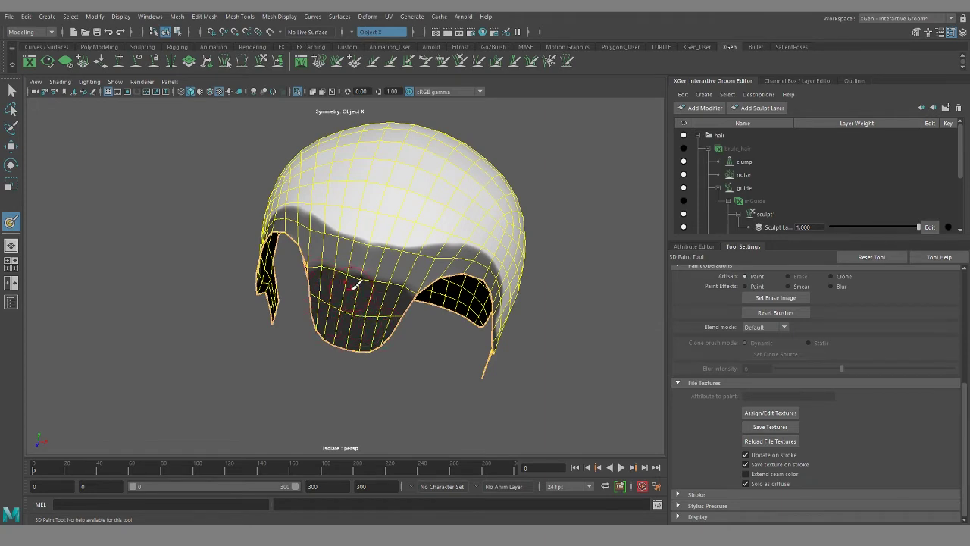
pyautogui.scroll(2, 713, 408)
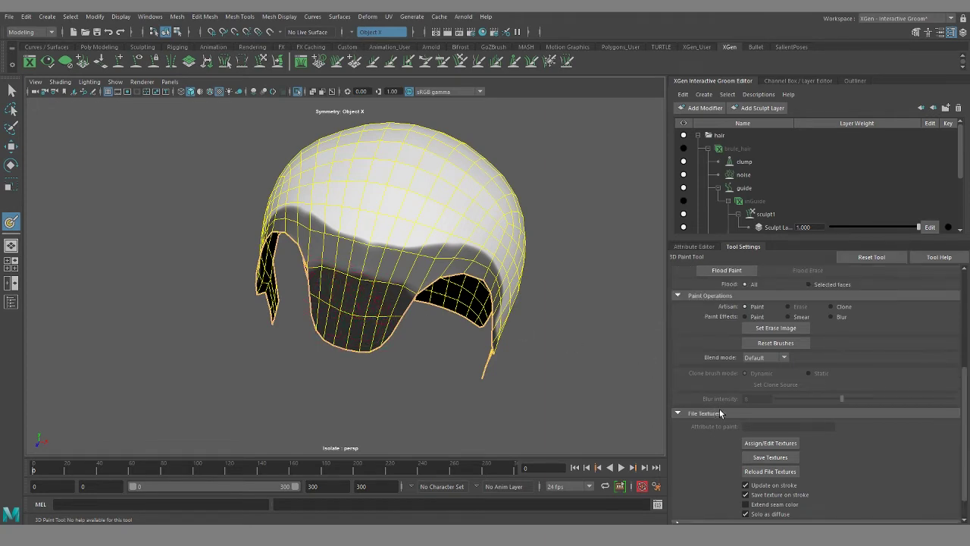
pyautogui.scroll(1, 721, 413)
pyautogui.scroll(-2, 720, 413)
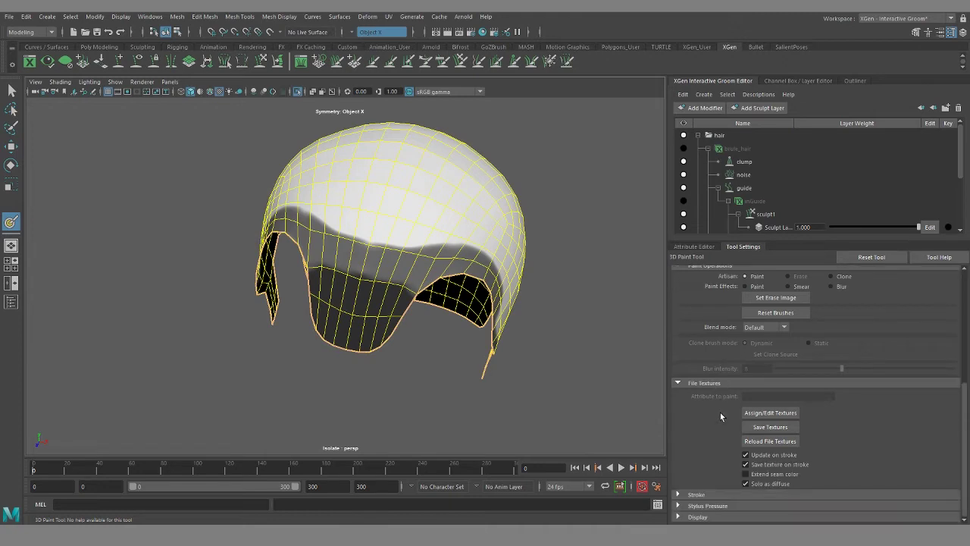
pyautogui.click(695, 494)
pyautogui.scroll(-2, 702, 420)
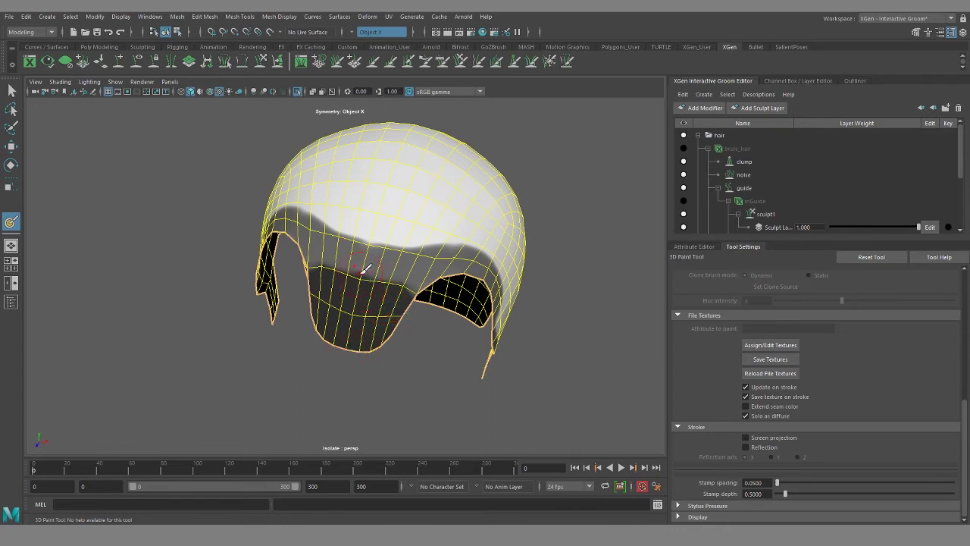
pyautogui.click(391, 17)
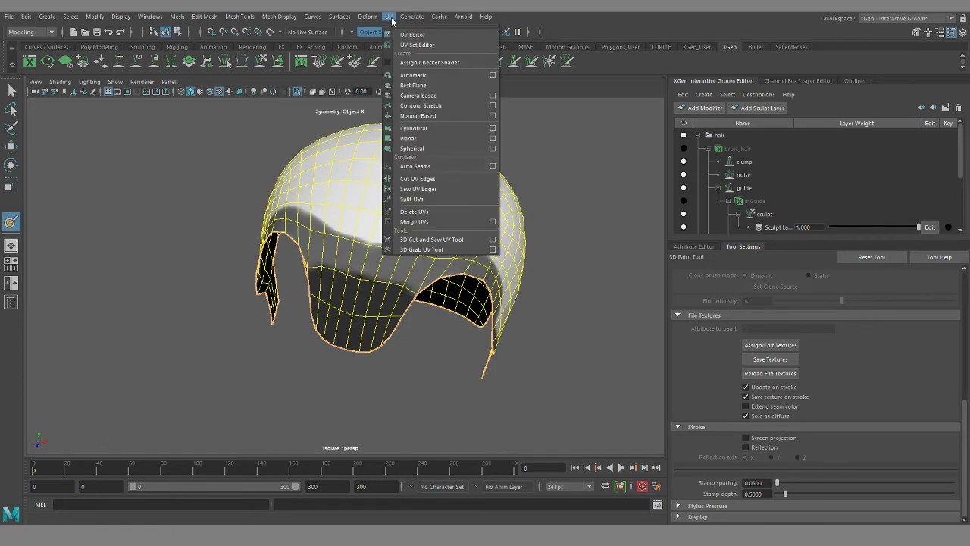
pyautogui.click(402, 35)
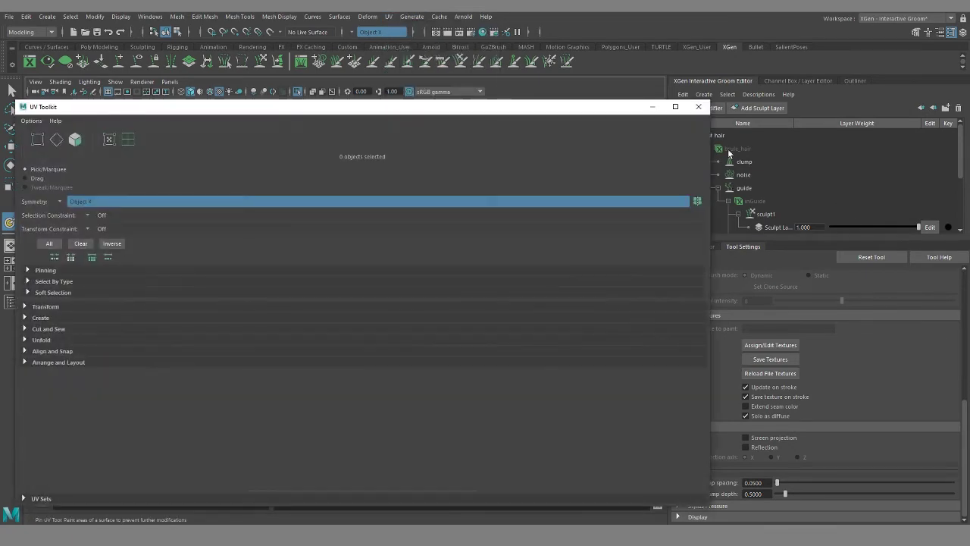
pyautogui.click(698, 106)
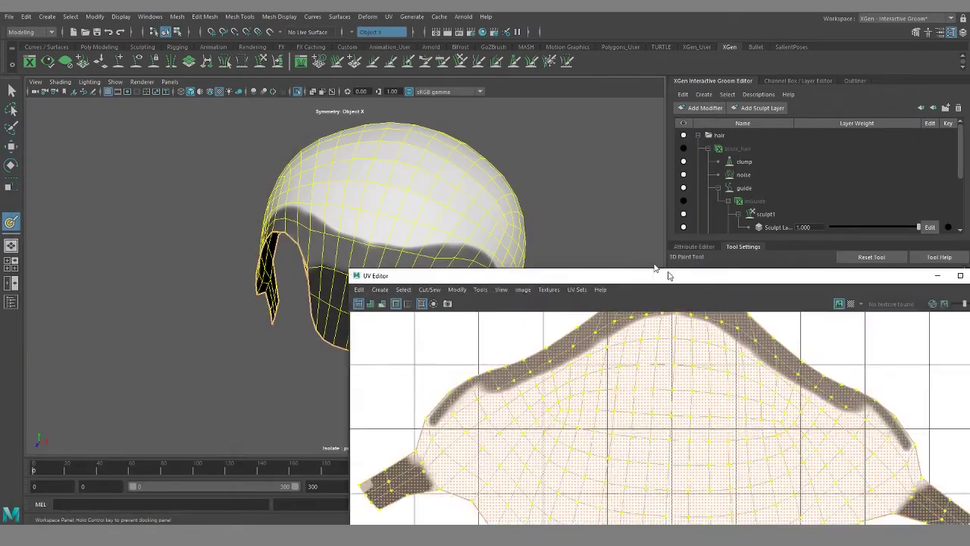
pyautogui.moveTo(667, 271); pyautogui.dragTo(554, 89)
pyautogui.scroll(-3, 580, 316)
pyautogui.scroll(-1, 509, 398)
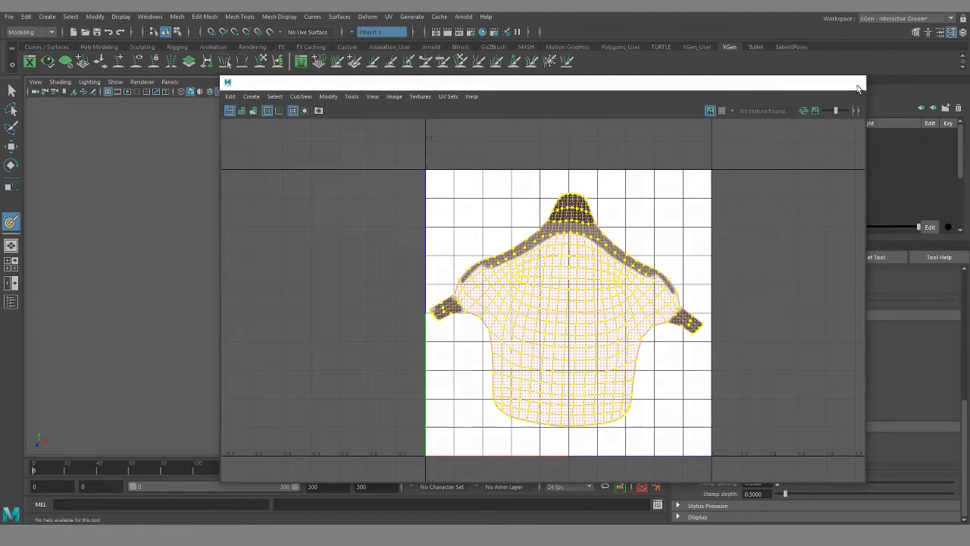
pyautogui.click(854, 82)
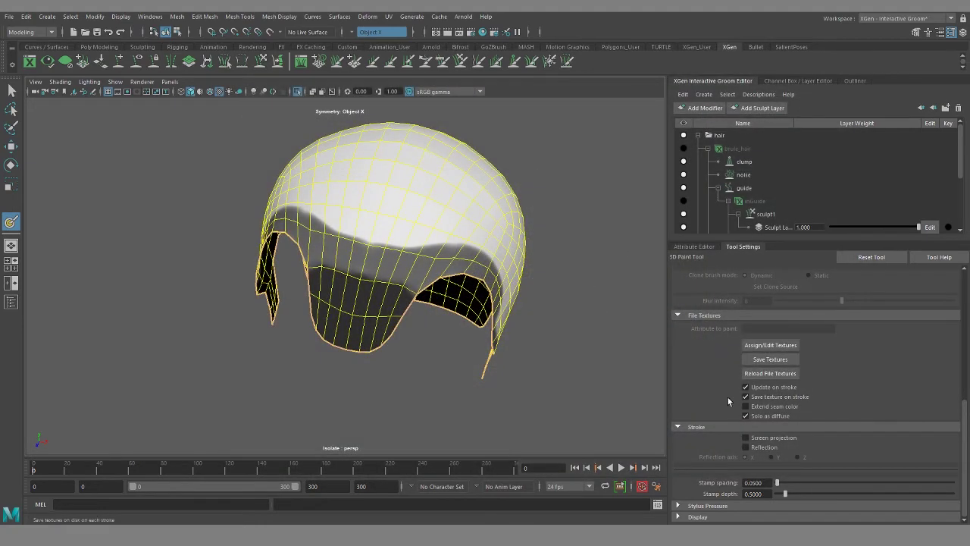
# Enable Reflection in the Stroke settings for mirrored painting across the plate.
pyautogui.click(760, 447)
pyautogui.keyDown('alt'); pyautogui.moveTo(417, 371); pyautogui.dragTo(383, 311); pyautogui.keyUp('alt')
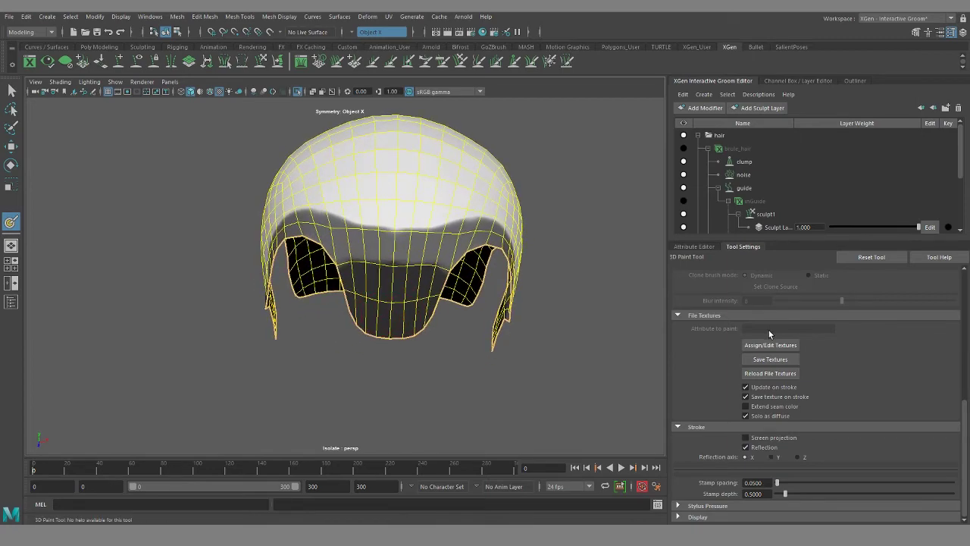
pyautogui.click(696, 248)
pyautogui.click(743, 296)
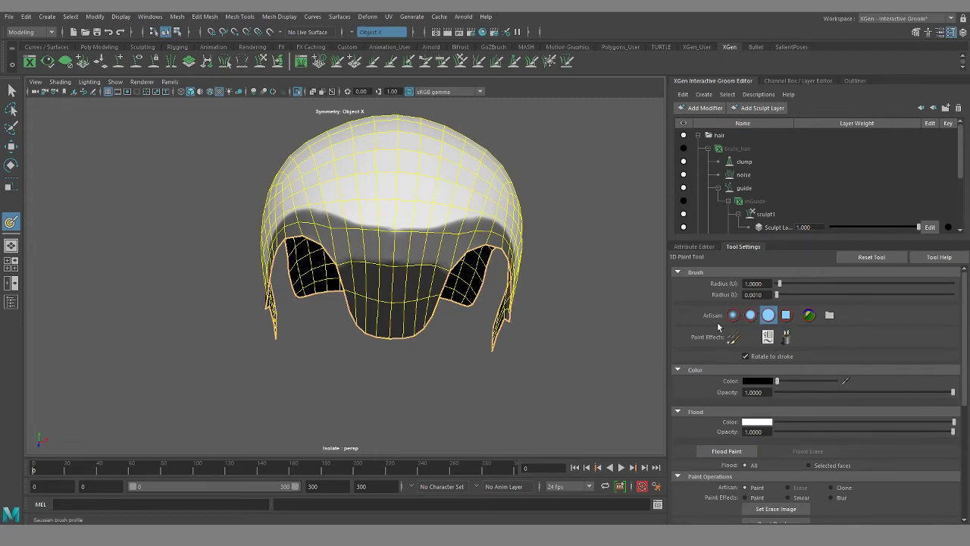
# Paint a large black bald patch on the plate's back, undoing stray Paint Effects strokes.
pyautogui.moveTo(559, 278)
pyautogui.keyDown('alt'); pyautogui.mouseDown()
pyautogui.moveTo(413, 280)
pyautogui.moveTo(597, 299)
pyautogui.moveTo(522, 318)
pyautogui.moveTo(583, 347)
pyautogui.mouseUp(); pyautogui.keyUp('alt')
pyautogui.moveTo(419, 297)
pyautogui.mouseDown()
pyautogui.moveTo(470, 284)
pyautogui.moveTo(489, 309)
pyautogui.moveTo(473, 354)
pyautogui.moveTo(414, 357)
pyautogui.moveTo(466, 327)
pyautogui.moveTo(406, 323)
pyautogui.moveTo(453, 350)
pyautogui.moveTo(399, 351)
pyautogui.moveTo(379, 319)
pyautogui.moveTo(409, 279)
pyautogui.moveTo(450, 270)
pyautogui.moveTo(509, 294)
pyautogui.moveTo(509, 334)
pyautogui.moveTo(469, 374)
pyautogui.moveTo(446, 388)
pyautogui.mouseUp()
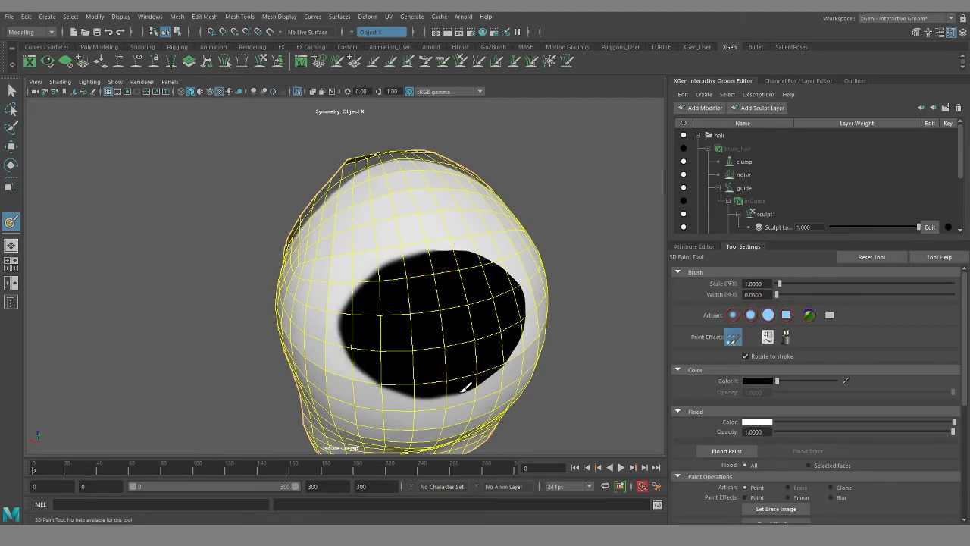
pyautogui.moveTo(414, 257)
pyautogui.mouseDown()
pyautogui.moveTo(447, 246)
pyautogui.moveTo(478, 256)
pyautogui.moveTo(439, 253)
pyautogui.mouseUp()
pyautogui.hotkey('ctrl', 'z')
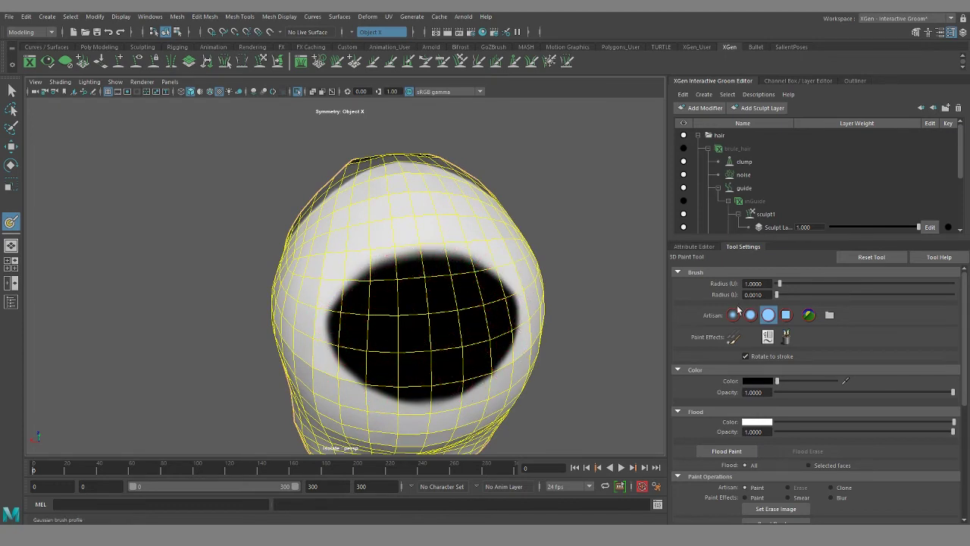
pyautogui.click(683, 147)
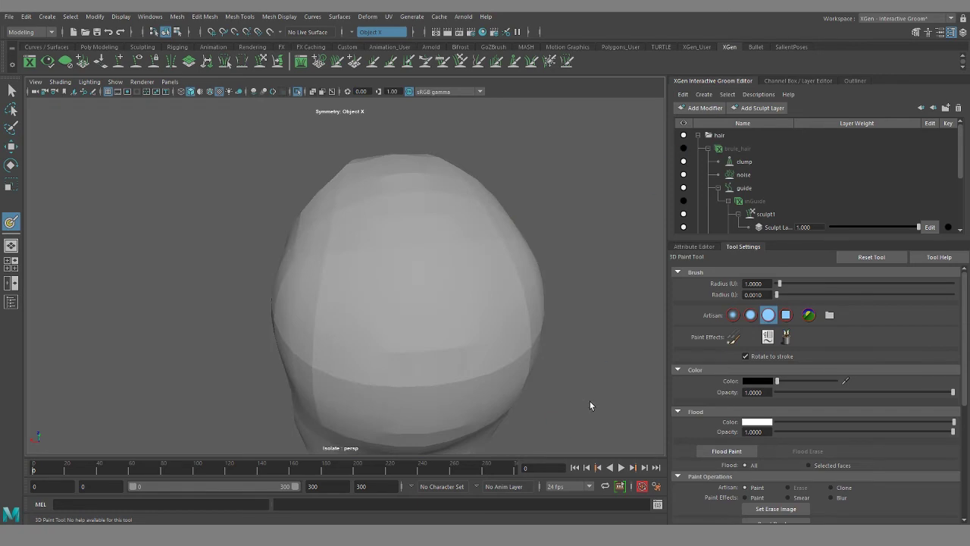
# Exit isolate view to show the full character's curly brule_hair with its painted bald patch.
pyautogui.press('6')
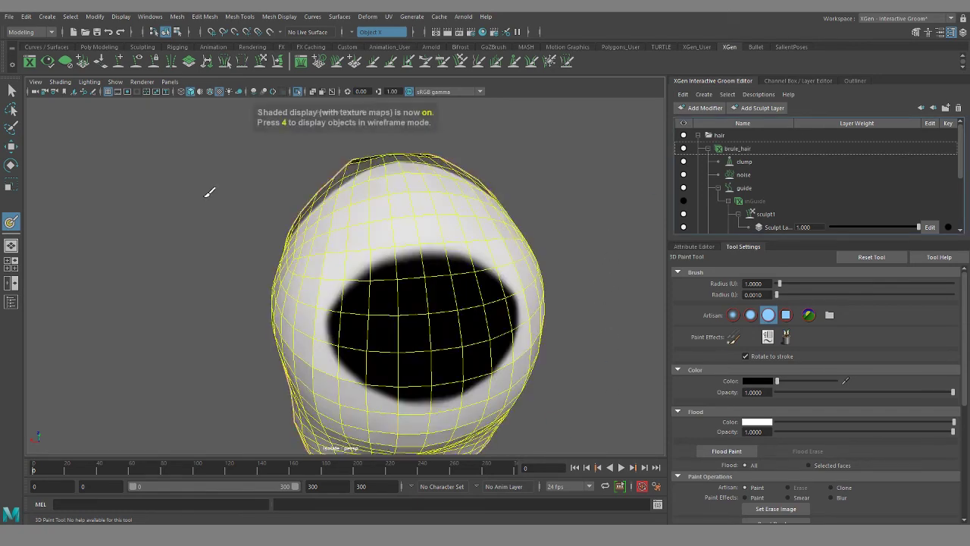
pyautogui.press('q')
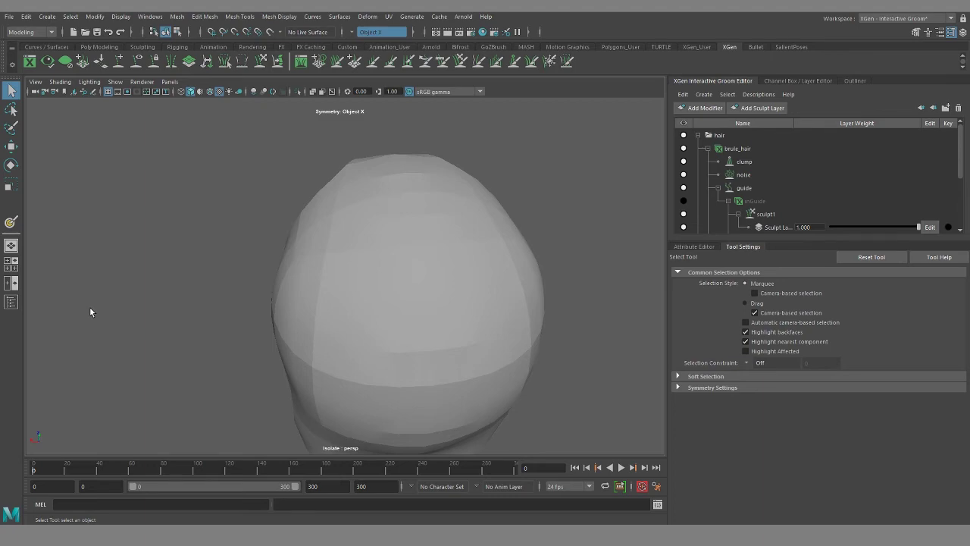
pyautogui.hotkey('ctrl', '1')
pyautogui.moveTo(138, 305)
pyautogui.keyDown('alt'); pyautogui.mouseDown()
pyautogui.moveTo(111, 322)
pyautogui.moveTo(135, 353)
pyautogui.moveTo(409, 297)
pyautogui.moveTo(374, 324)
pyautogui.moveTo(428, 320)
pyautogui.moveTo(361, 258)
pyautogui.moveTo(382, 331)
pyautogui.moveTo(264, 278)
pyautogui.mouseUp(); pyautogui.keyUp('alt')
pyautogui.scroll(5, 391, 347)
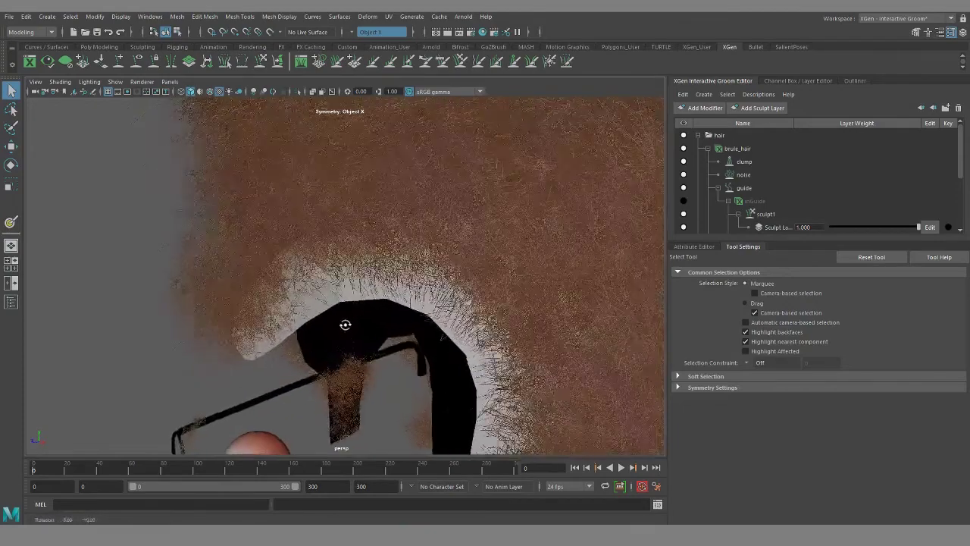
pyautogui.keyDown('alt'); pyautogui.moveTo(245, 351); pyautogui.dragTo(252, 327); pyautogui.keyUp('alt')
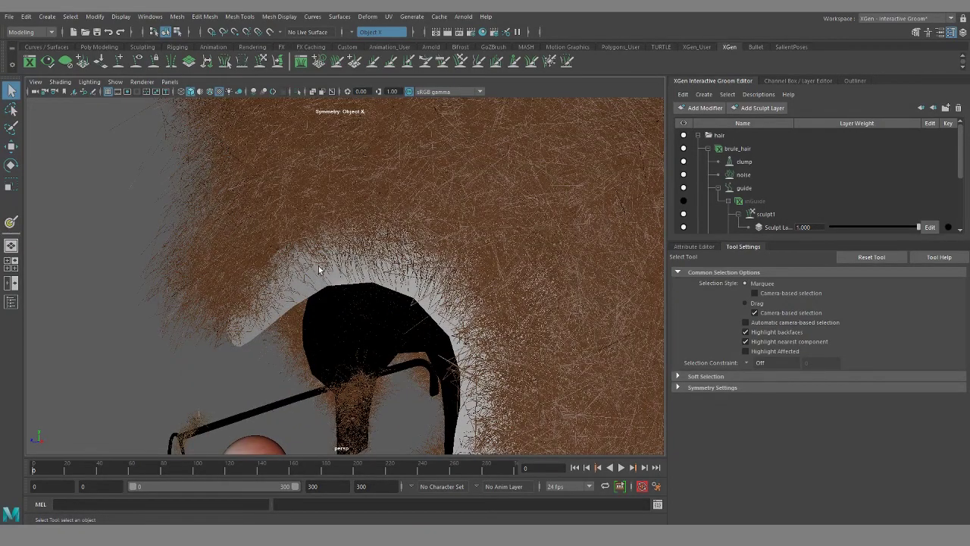
pyautogui.keyDown('alt'); pyautogui.moveTo(481, 394); pyautogui.dragTo(479, 343); pyautogui.keyUp('alt')
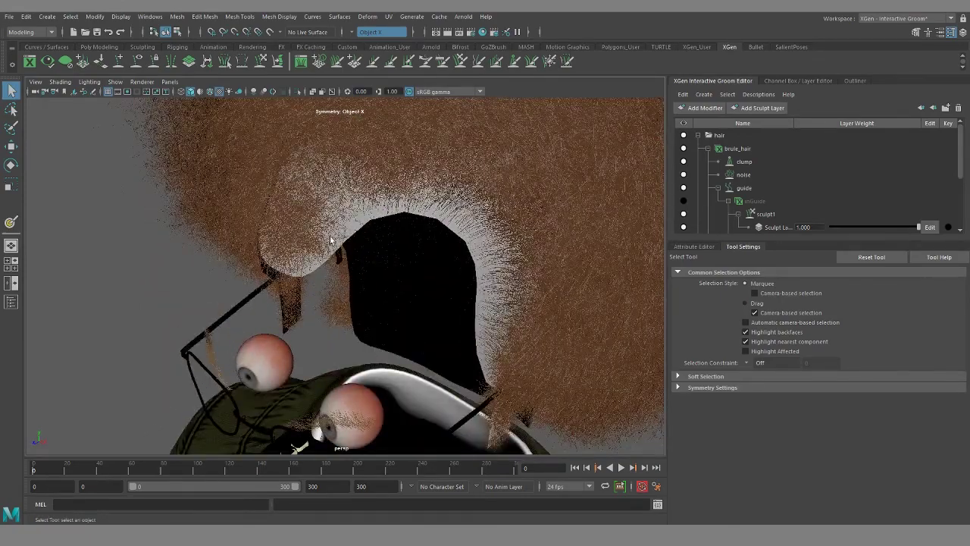
pyautogui.keyDown('alt'); pyautogui.moveTo(330, 240); pyautogui.dragTo(425, 299); pyautogui.keyUp('alt')
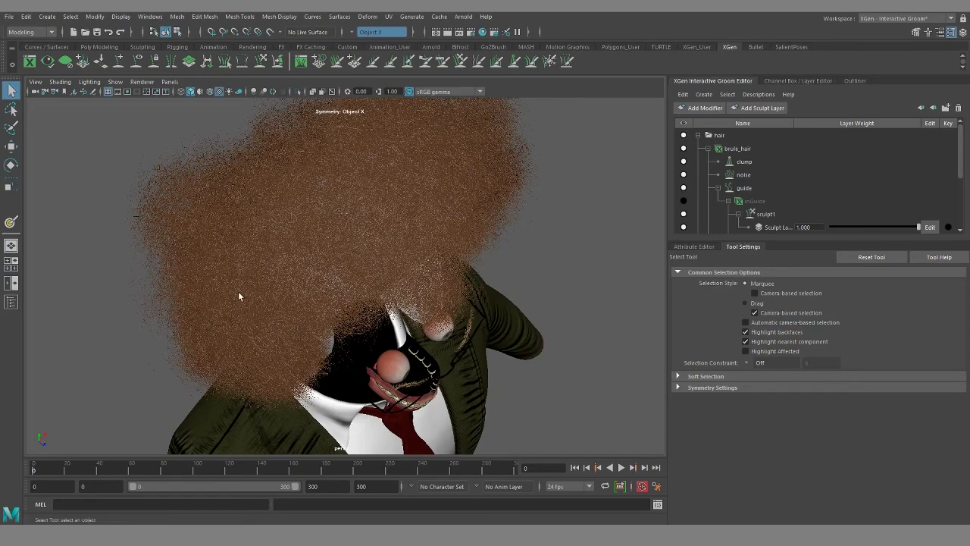
pyautogui.keyDown('alt'); pyautogui.moveTo(239, 292); pyautogui.dragTo(357, 342); pyautogui.keyUp('alt')
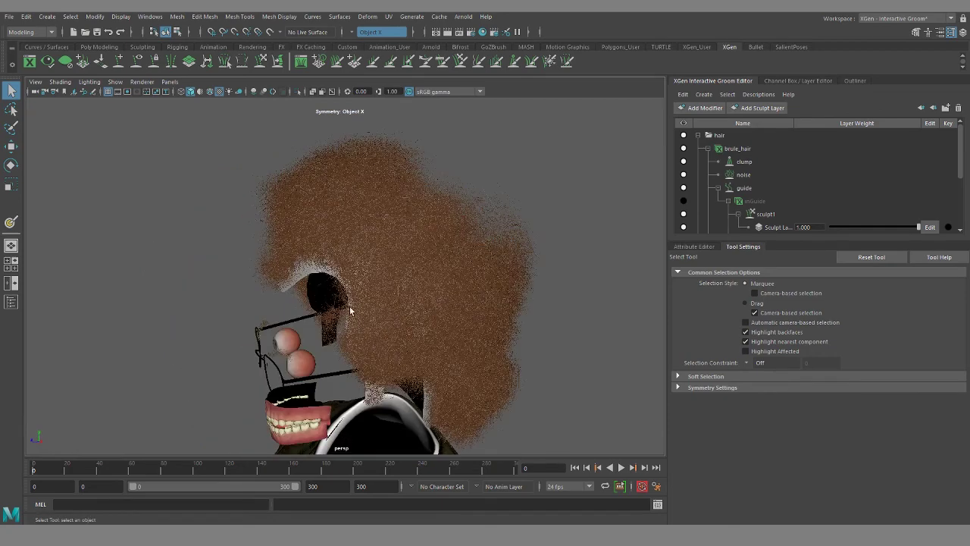